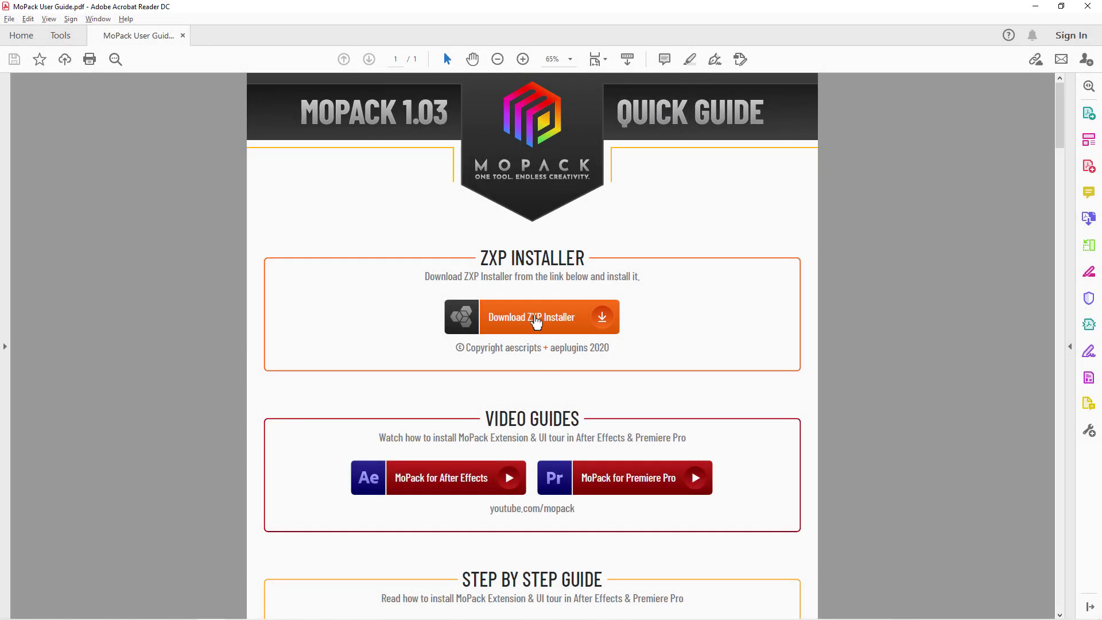
- Download and save the Windows ZXP Installer setup from the MoPack guide's link
click(538, 320)
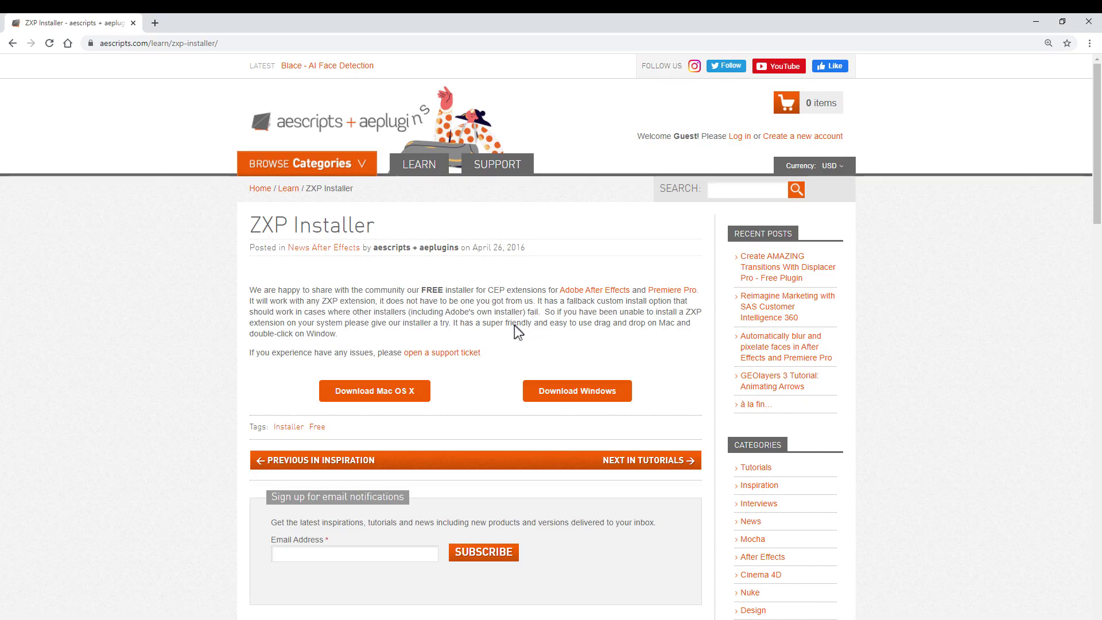
click(577, 391)
click(618, 340)
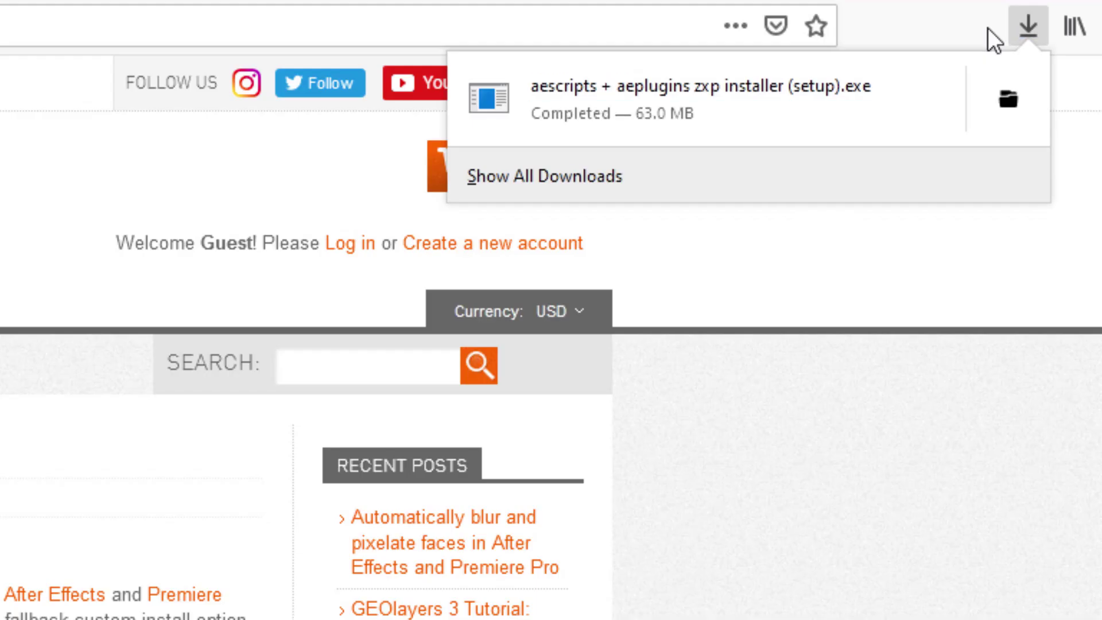
- Run the ZXP Installer setup, accept the license terms and install it
click(991, 99)
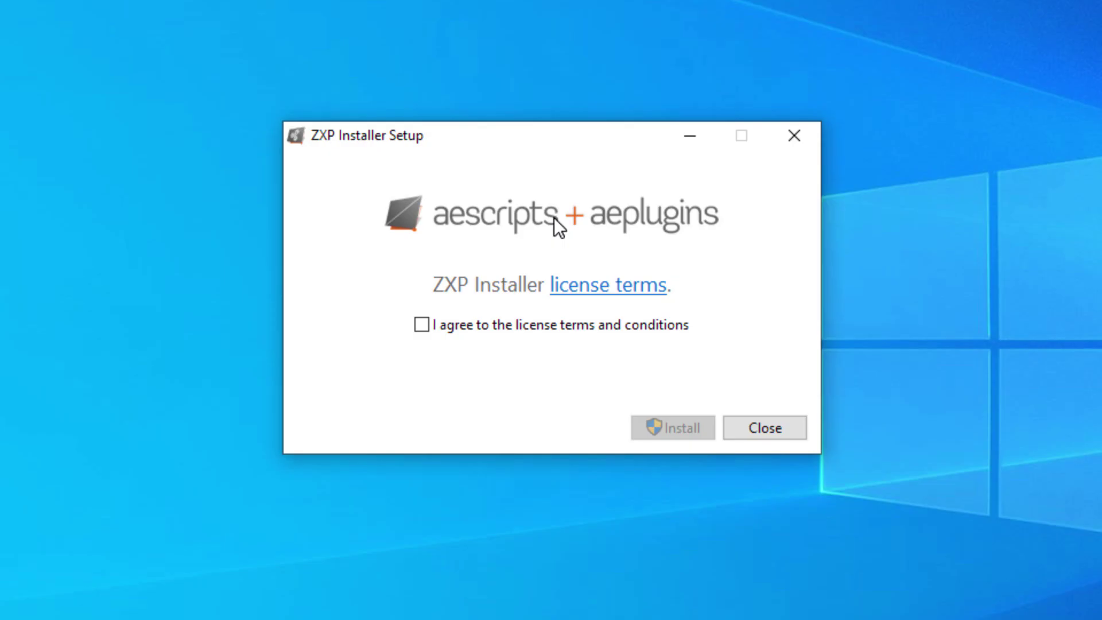
click(422, 325)
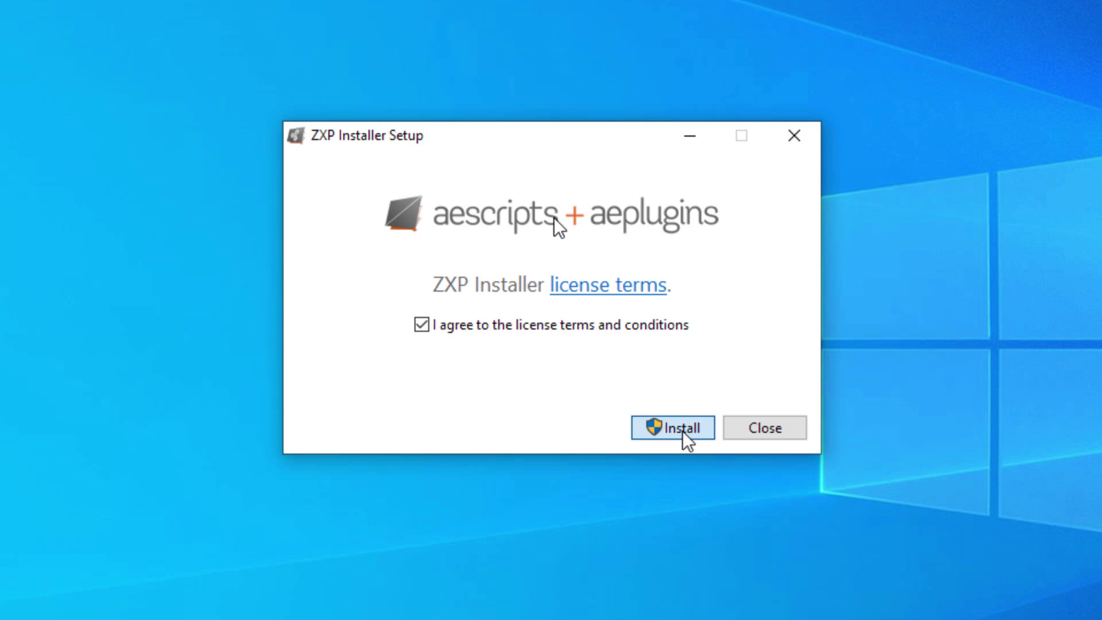
click(684, 428)
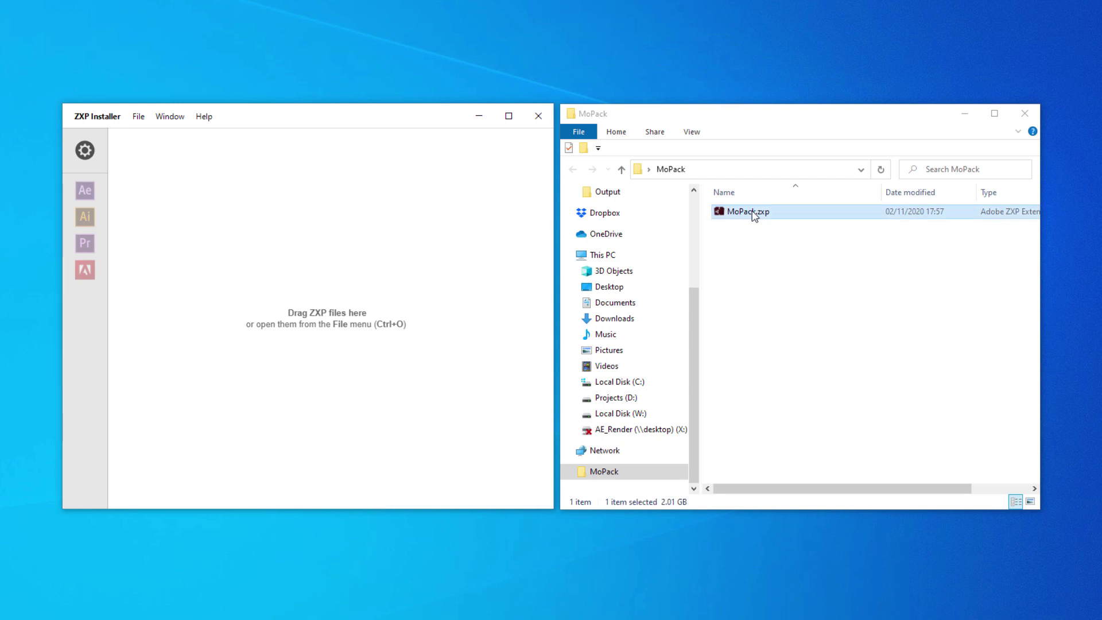
- Load MoPack.zxp via File > Open, confirm the install and close the success message
drag(748, 213, 376, 326)
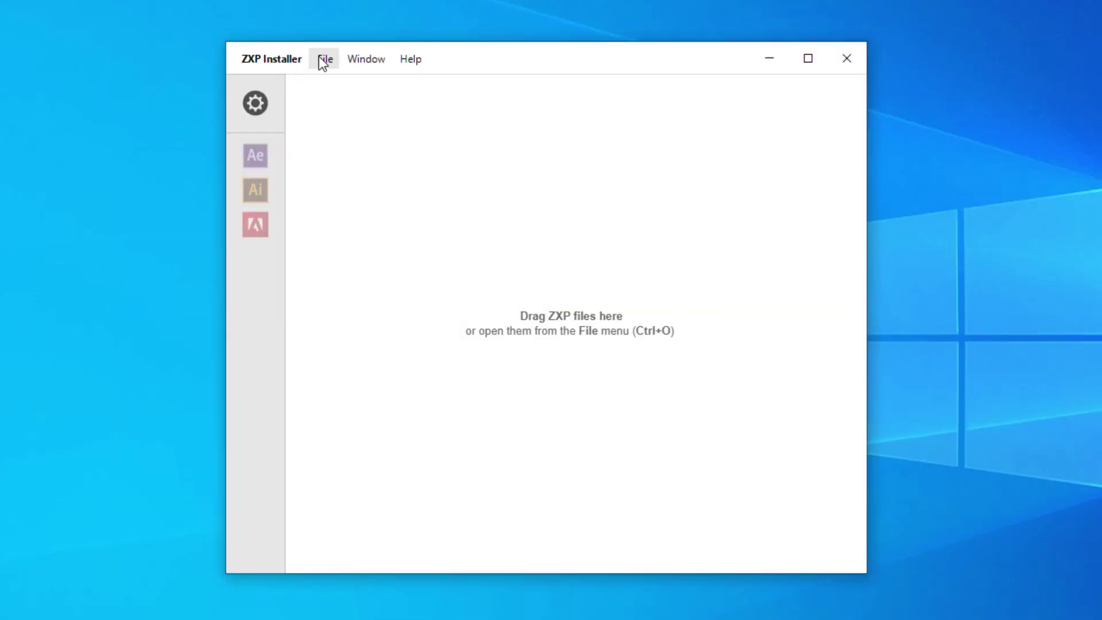
click(324, 61)
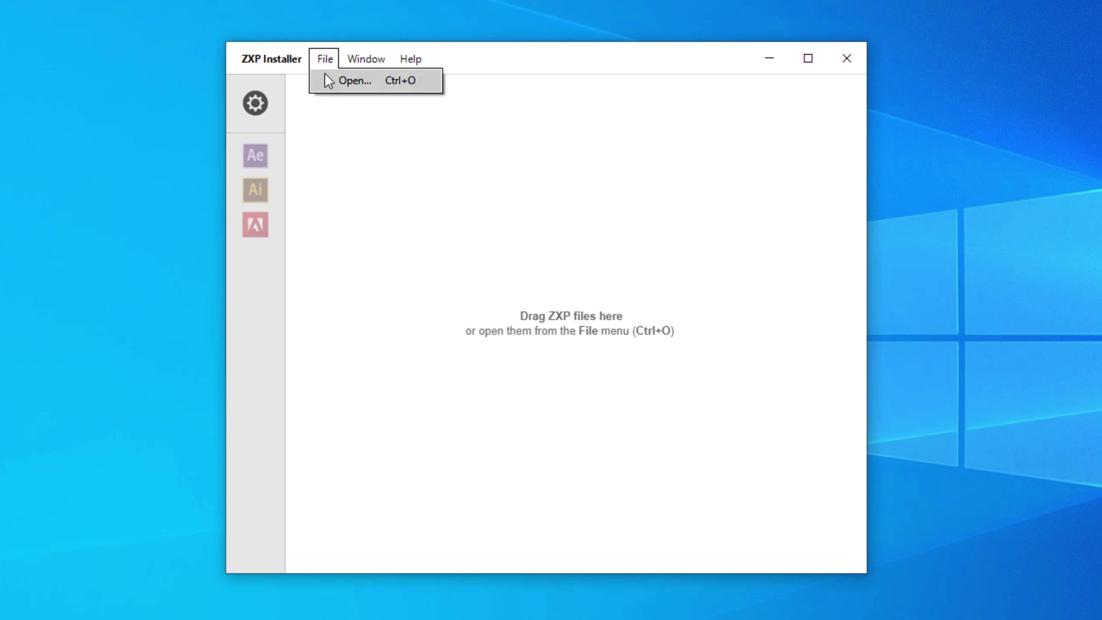
click(344, 79)
double_click(615, 177)
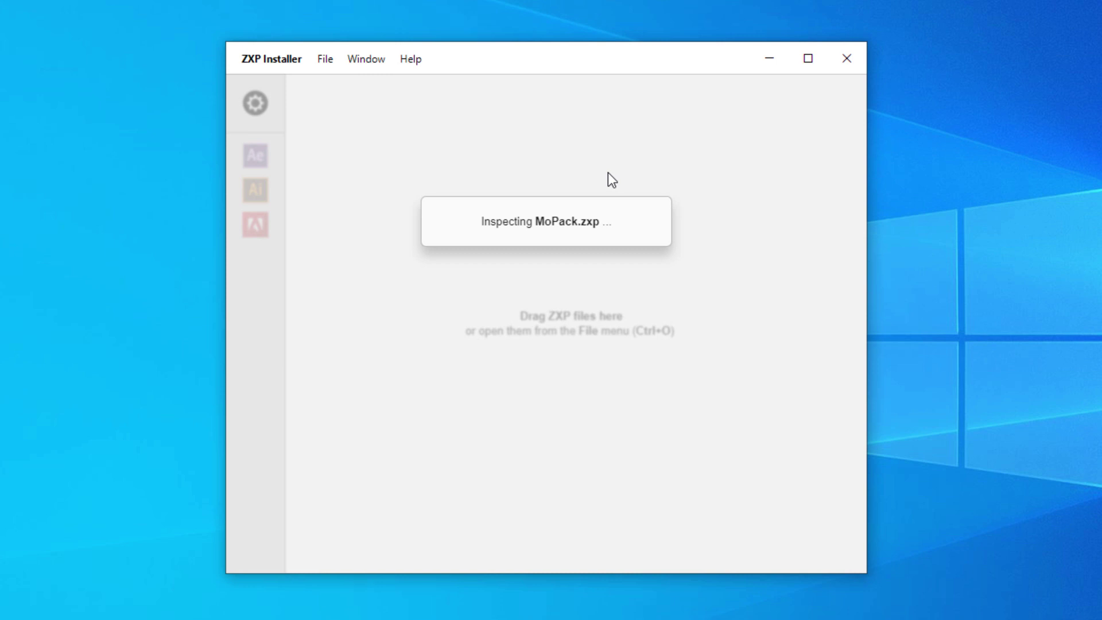
click(620, 294)
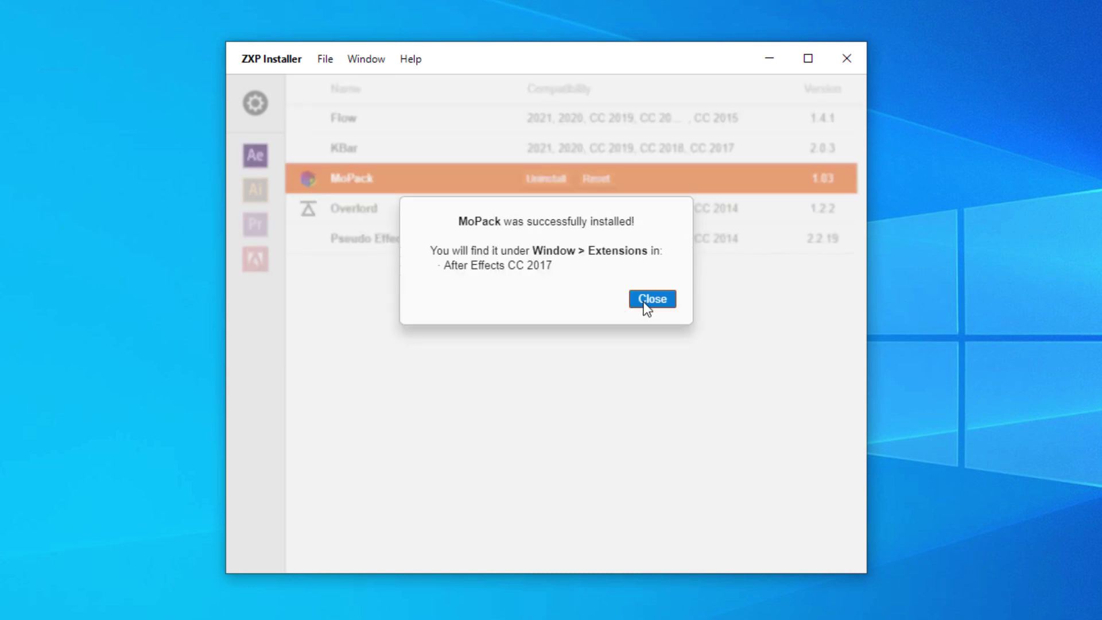
click(649, 302)
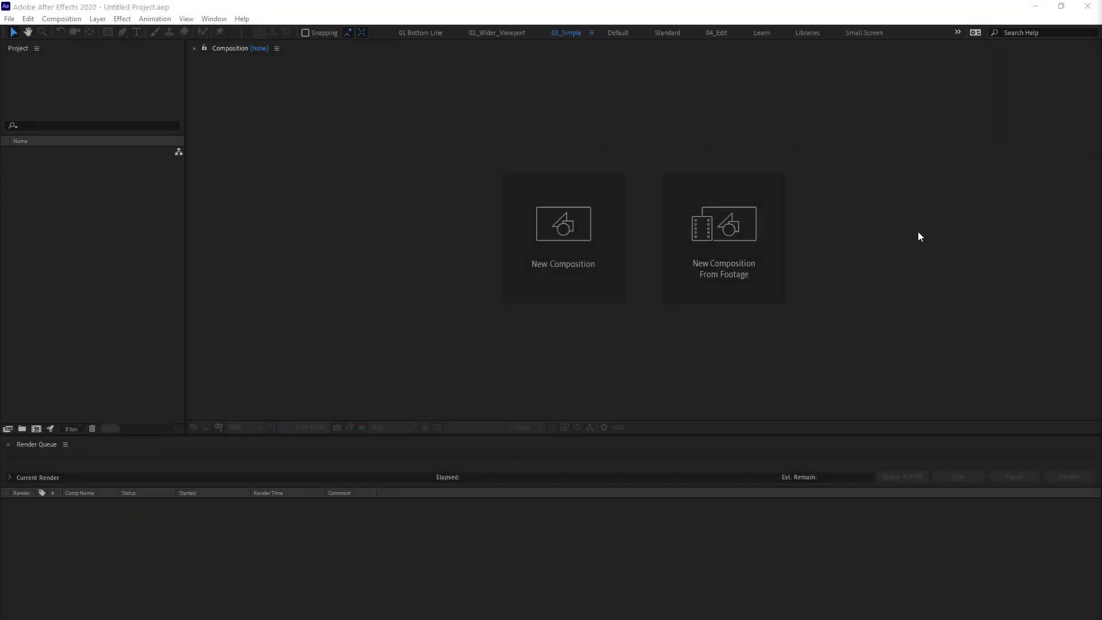
- Open the MoPack panel from Window > Extensions, then open the account options
click(214, 18)
mouse_move(267, 66)
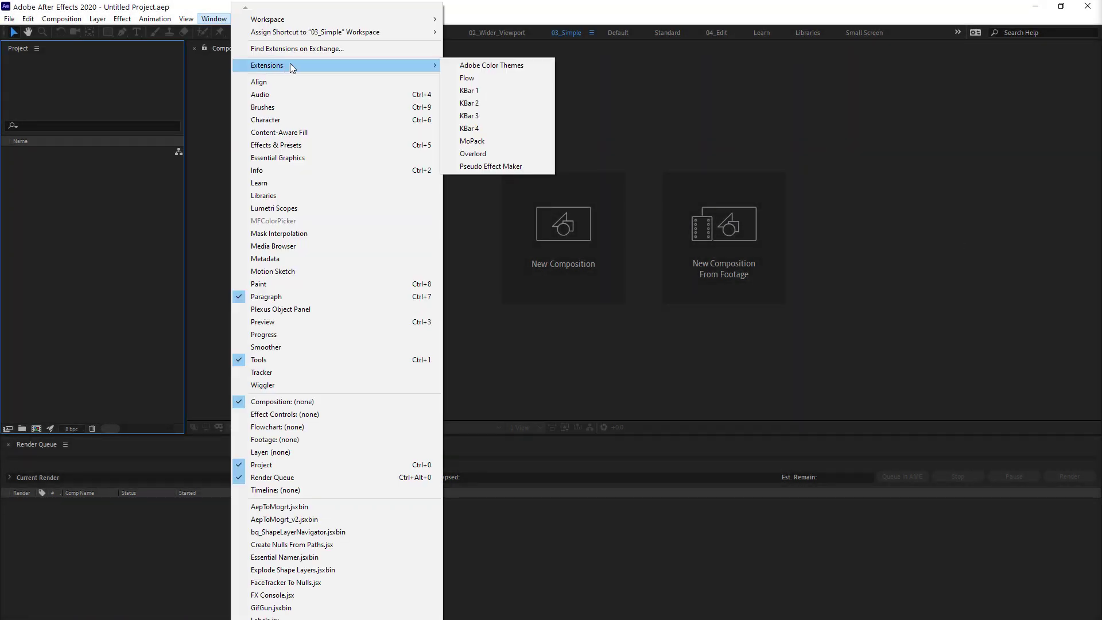
click(472, 141)
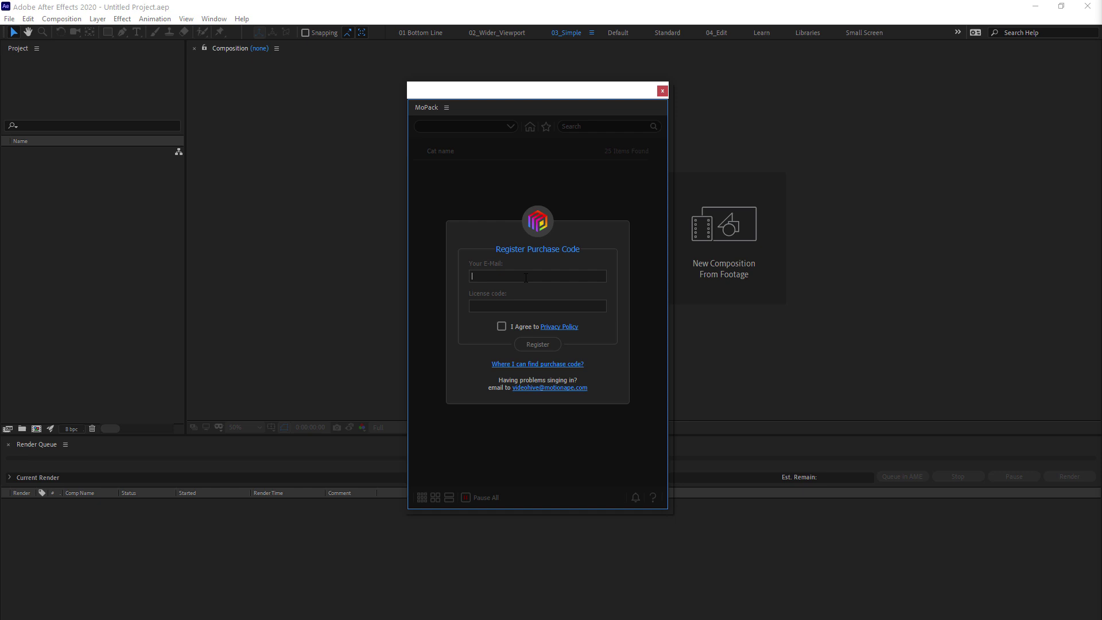
text(gmail.com)
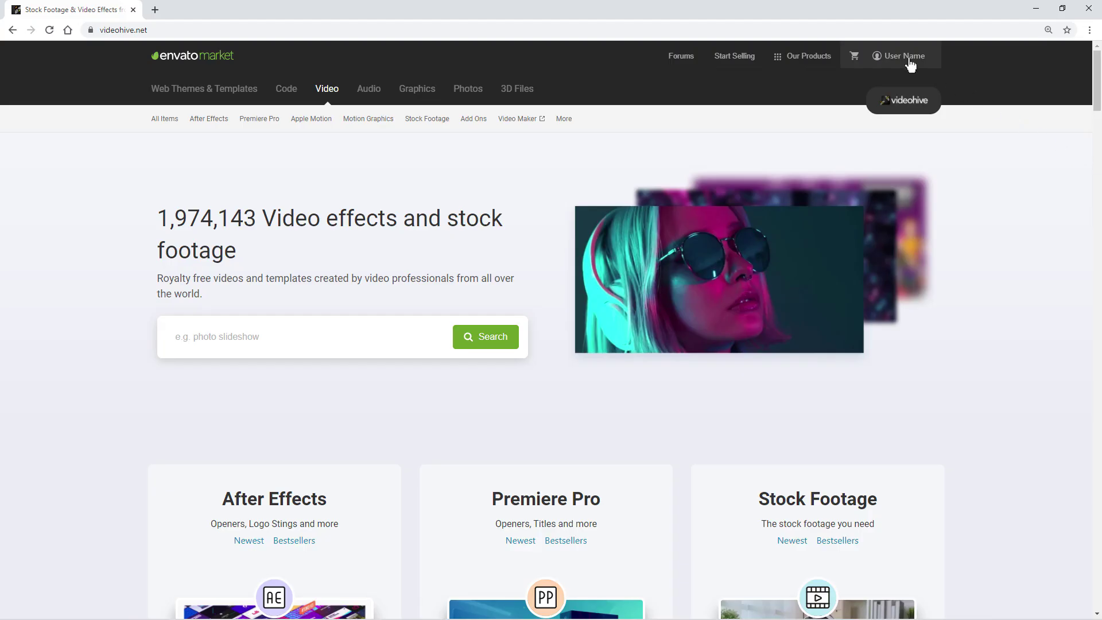
click(904, 56)
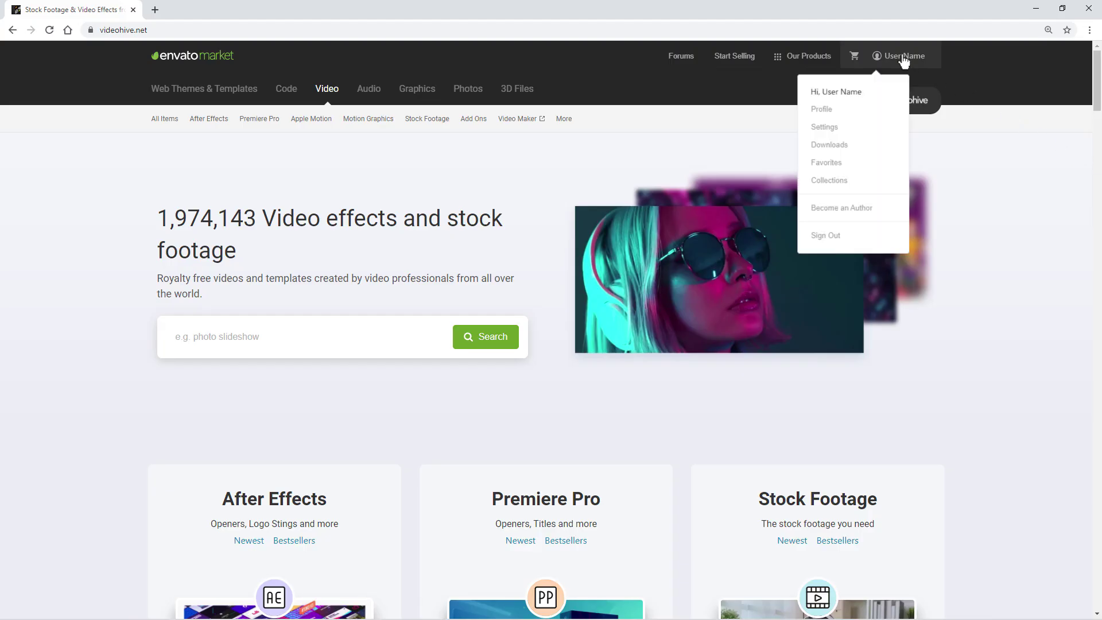
- Get MoPack's purchase code from VideoHive Downloads, then agree to the privacy policy and register
click(829, 144)
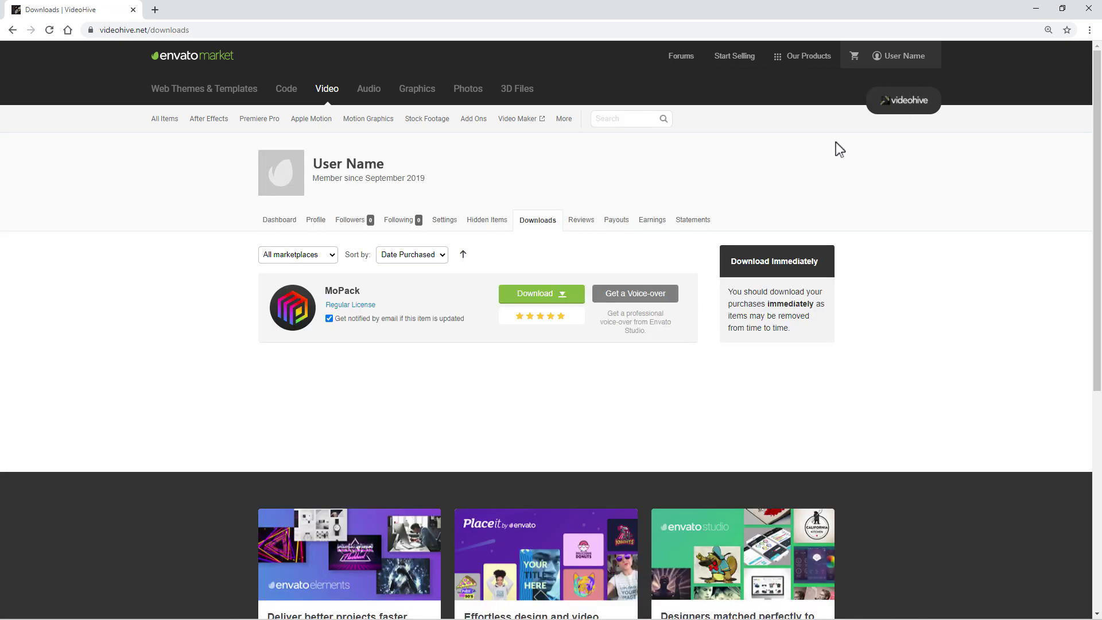
click(562, 295)
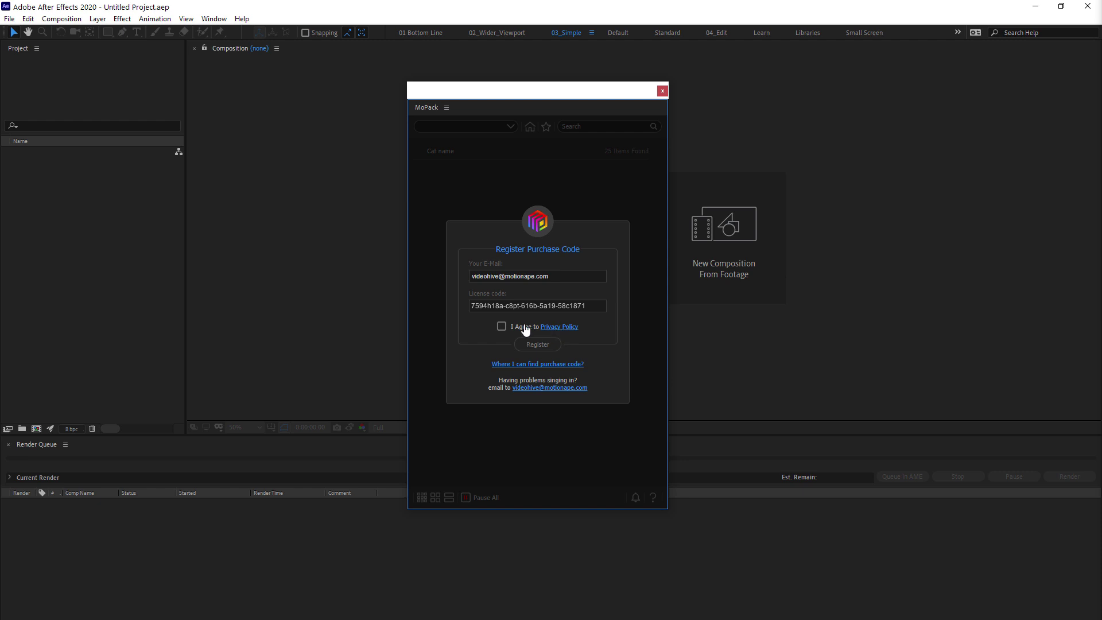
click(502, 326)
click(535, 347)
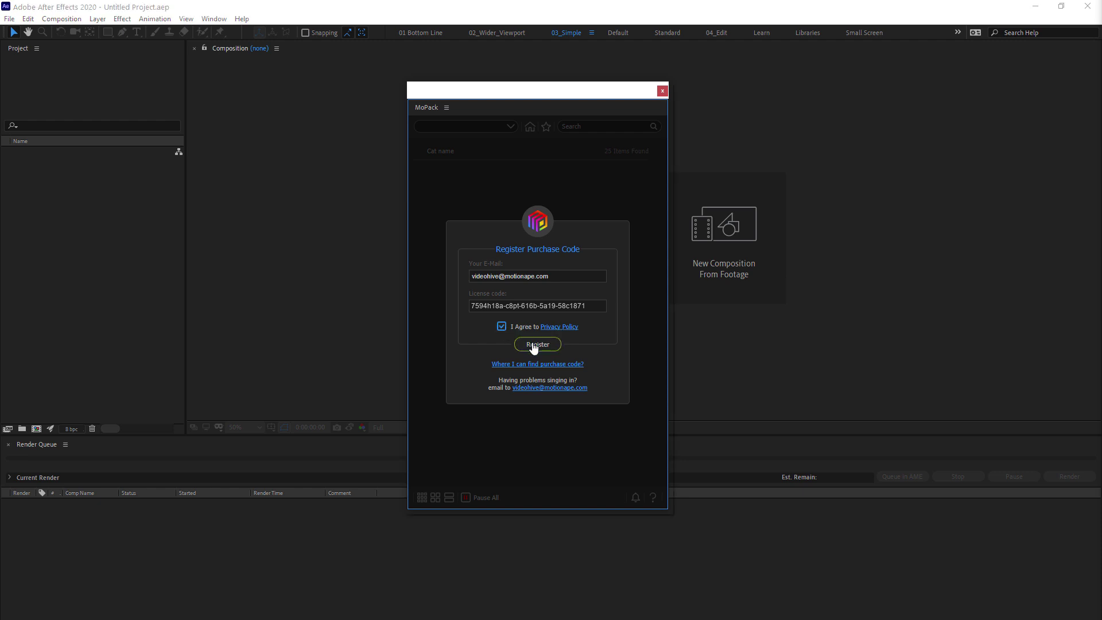